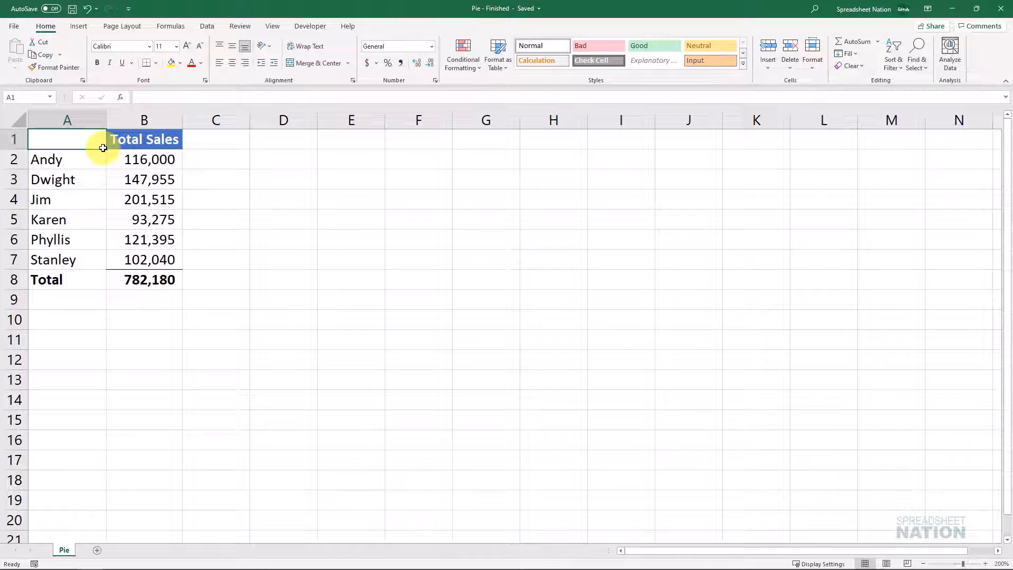
Create a 2-D pie chart from A1:B7 and move it beside the sales table, up against the top rows.
drag(102, 148, 142, 256)
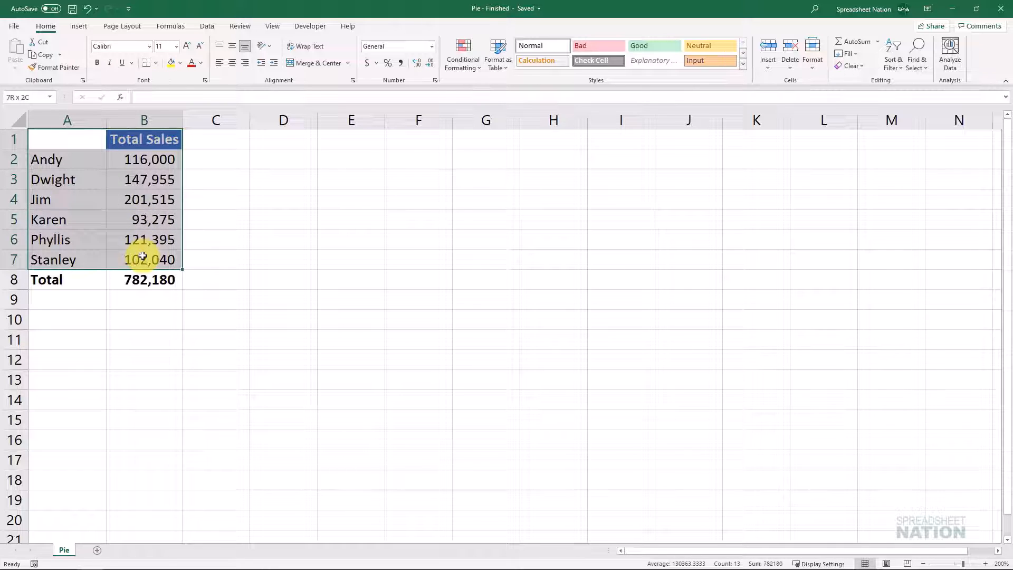
click(81, 27)
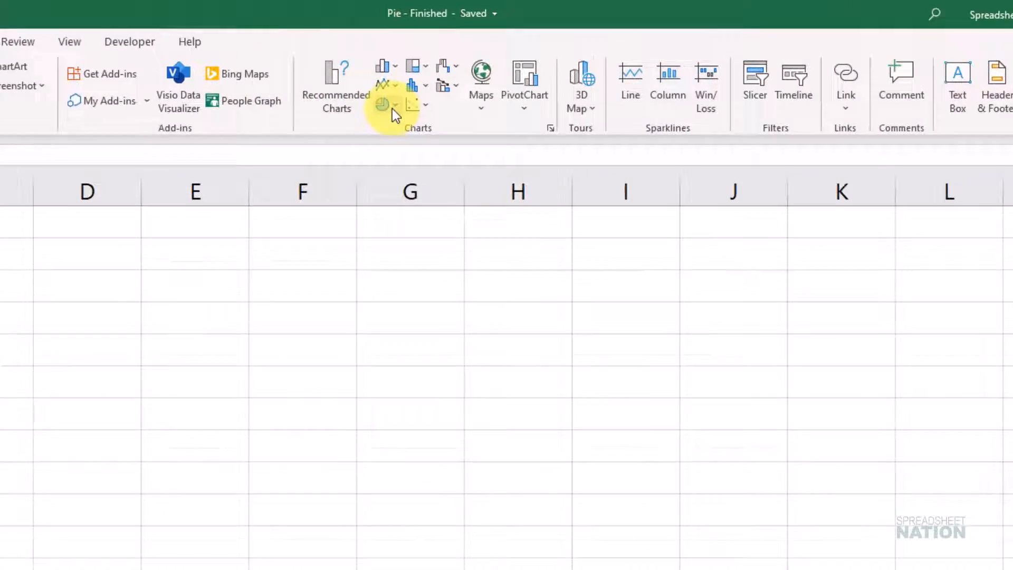
click(468, 65)
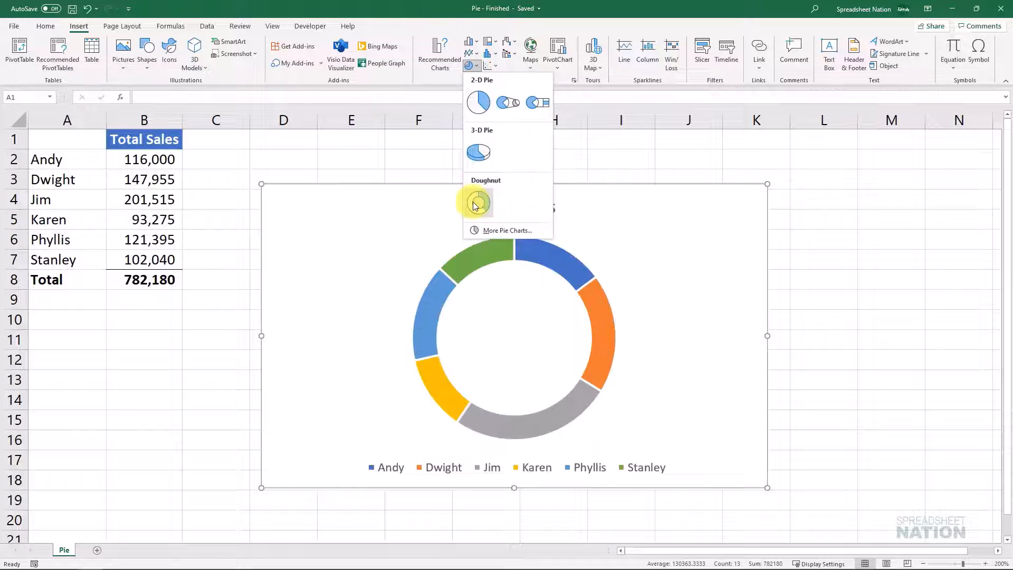
click(483, 100)
drag(683, 226, 623, 174)
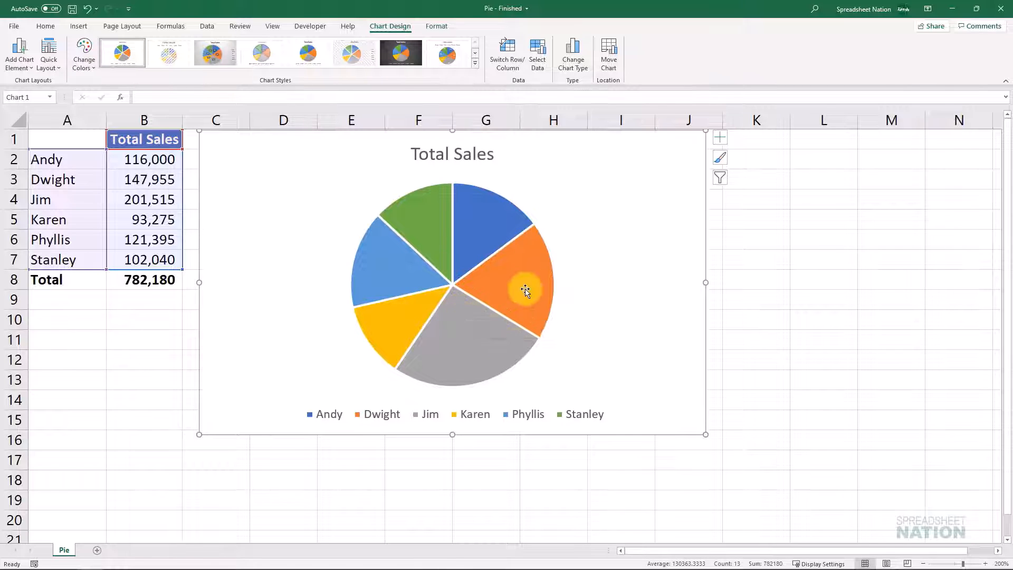
Place the pie chart's legend on the left side of the chart.
mouse_move(528, 281)
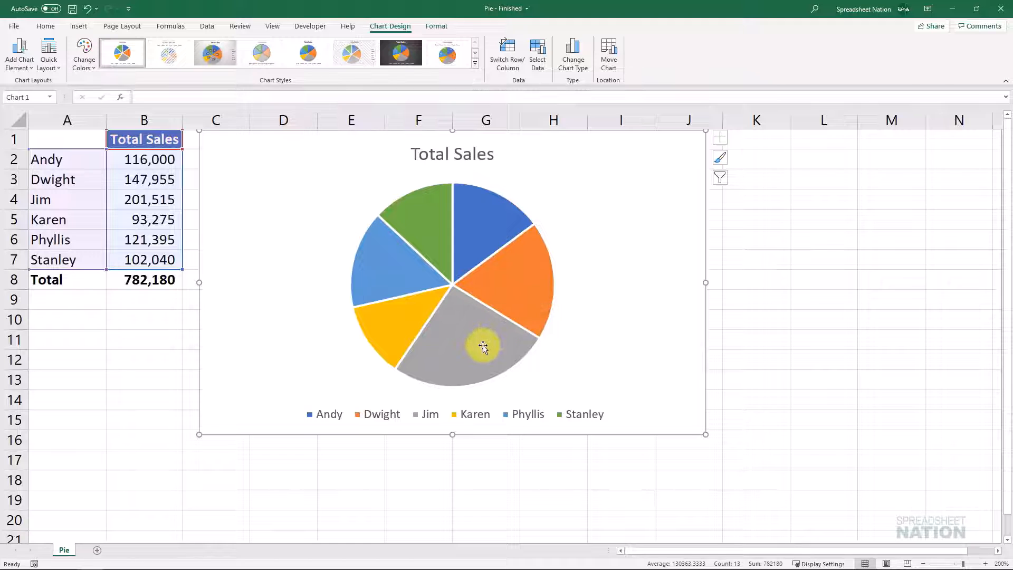
mouse_move(483, 346)
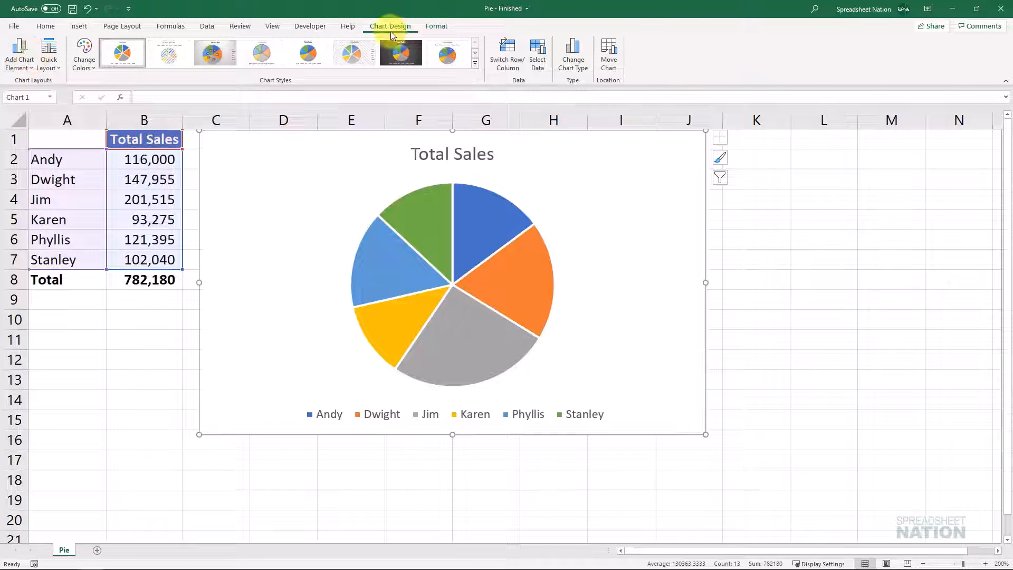
click(14, 62)
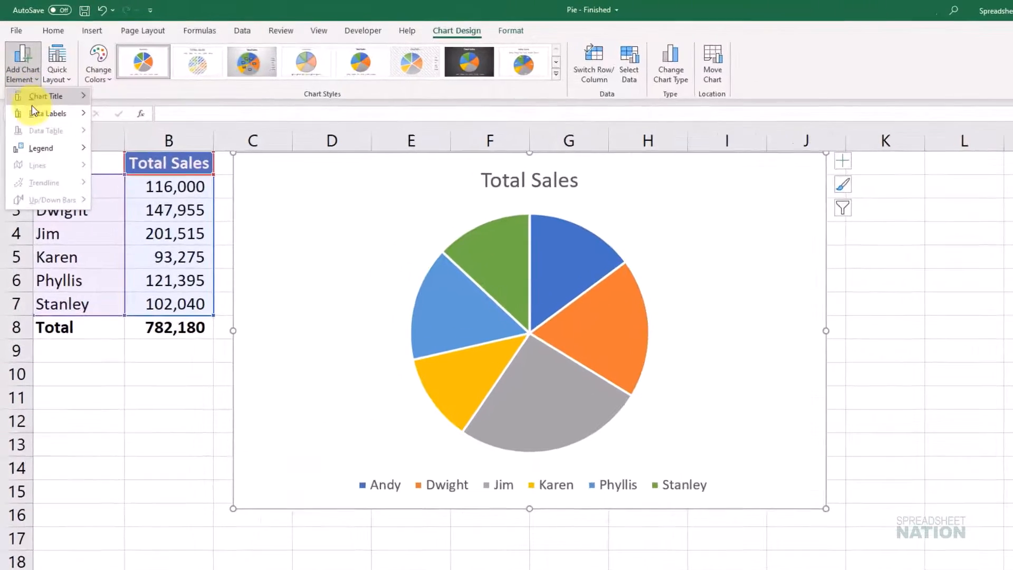
mouse_move(28, 96)
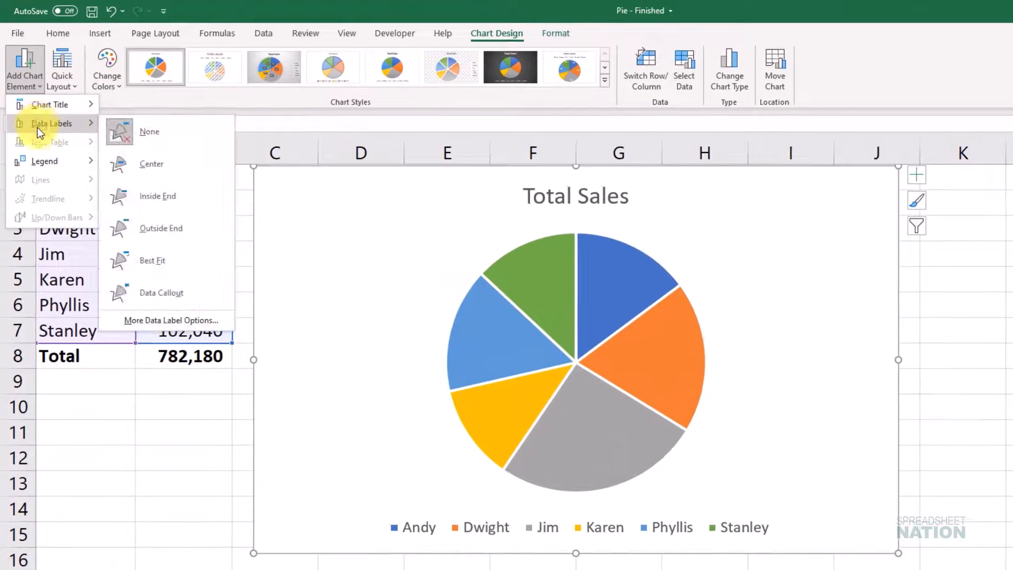
mouse_move(46, 168)
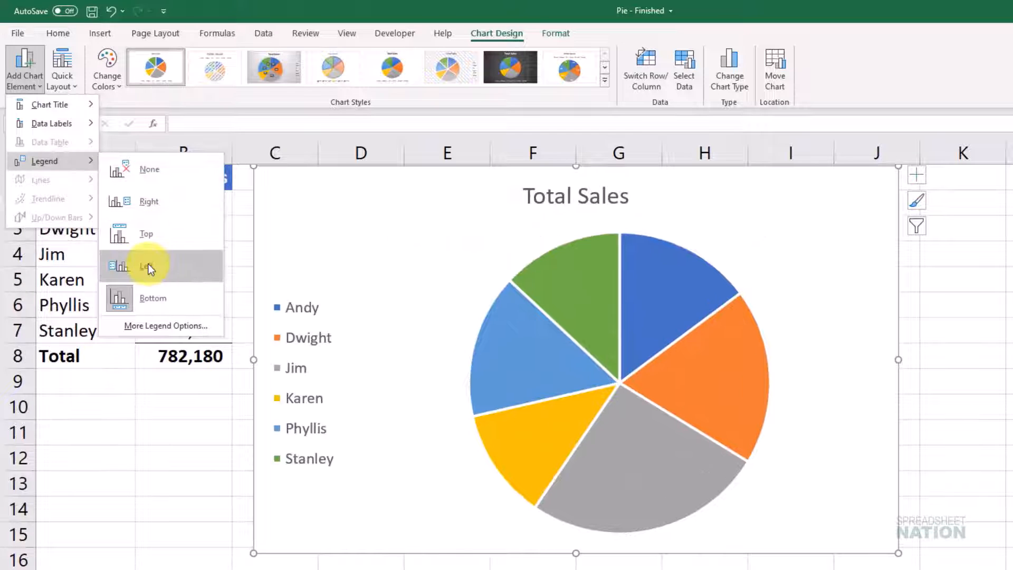
click(148, 263)
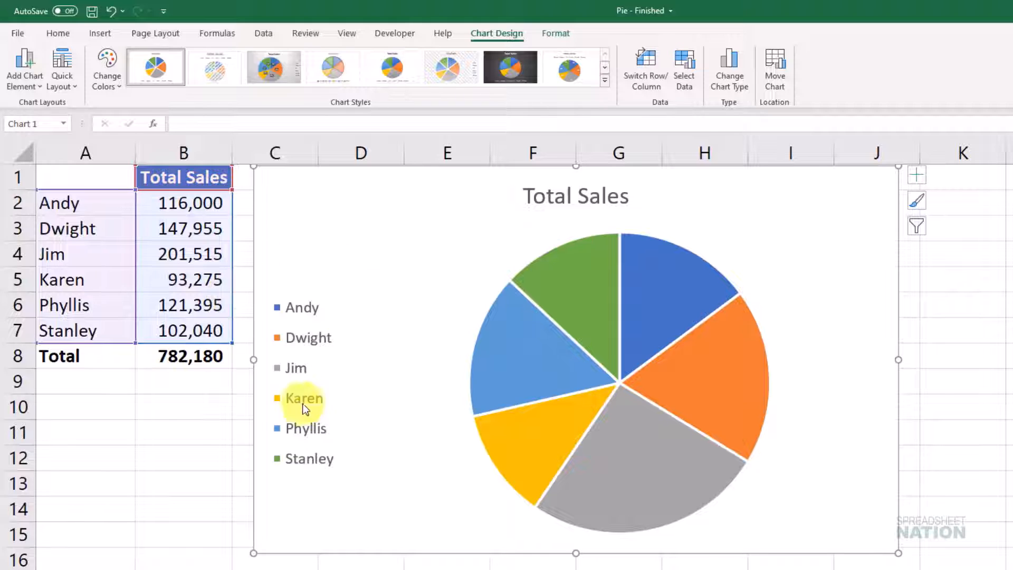
Move the legend slightly closer to the pie and deselect the chart.
click(318, 349)
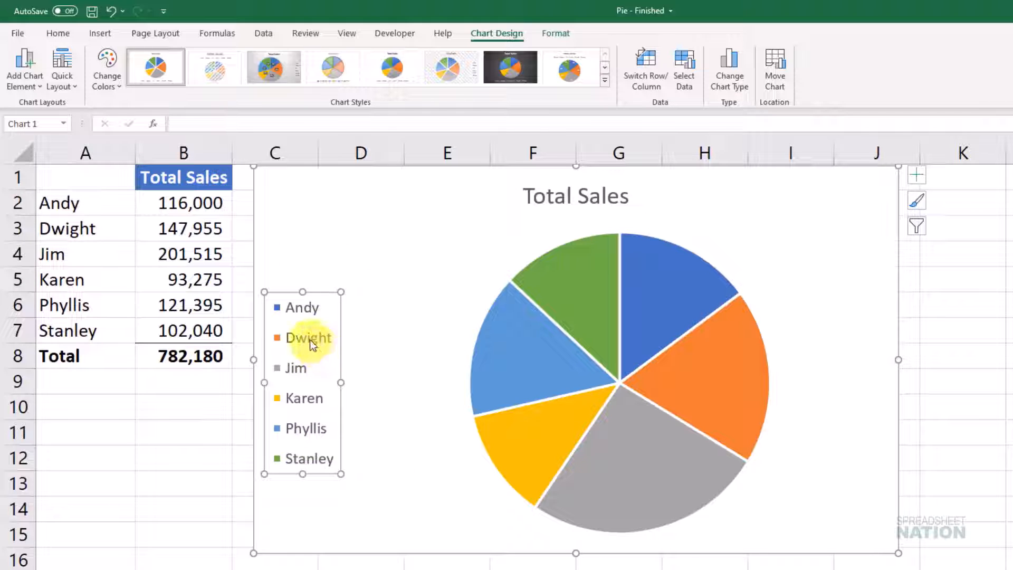
drag(317, 375, 343, 373)
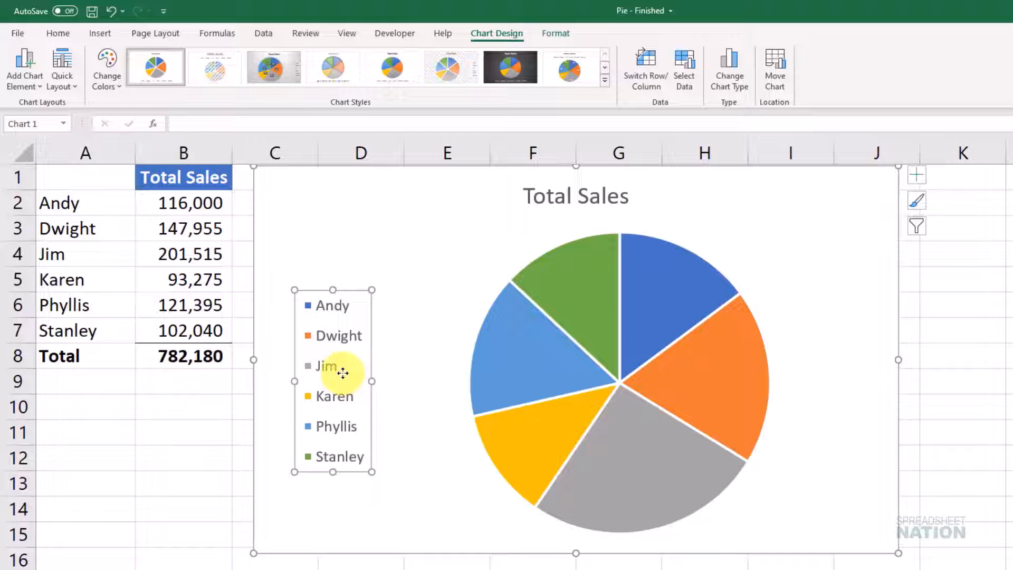
click(332, 565)
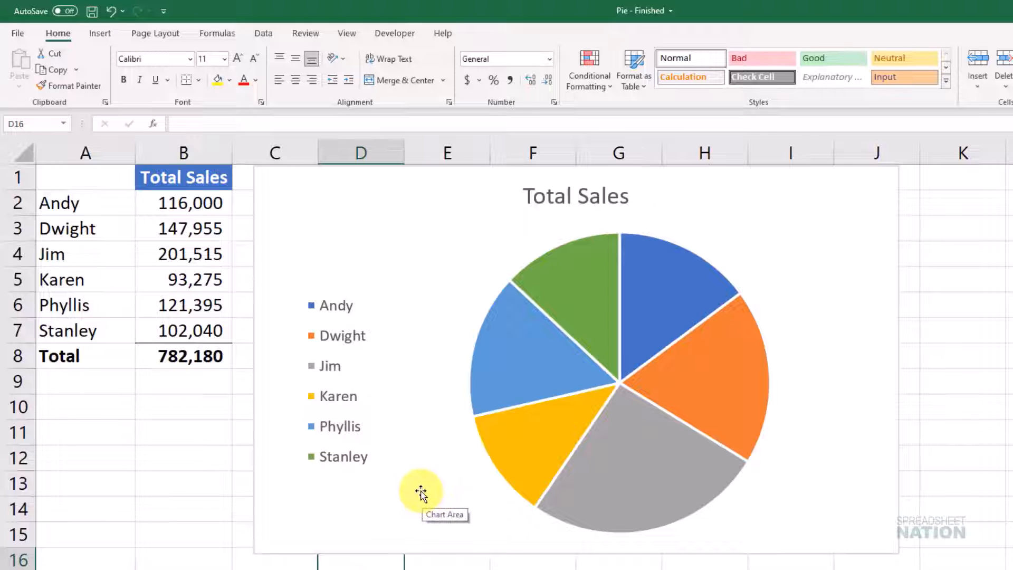
Add data labels to the slices of the pie series.
right_click(540, 365)
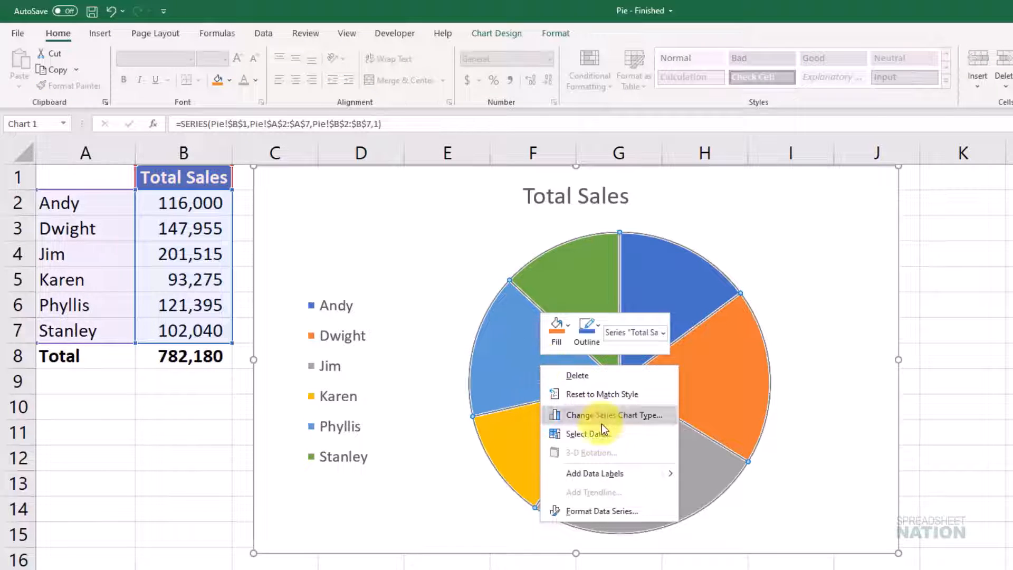
click(655, 473)
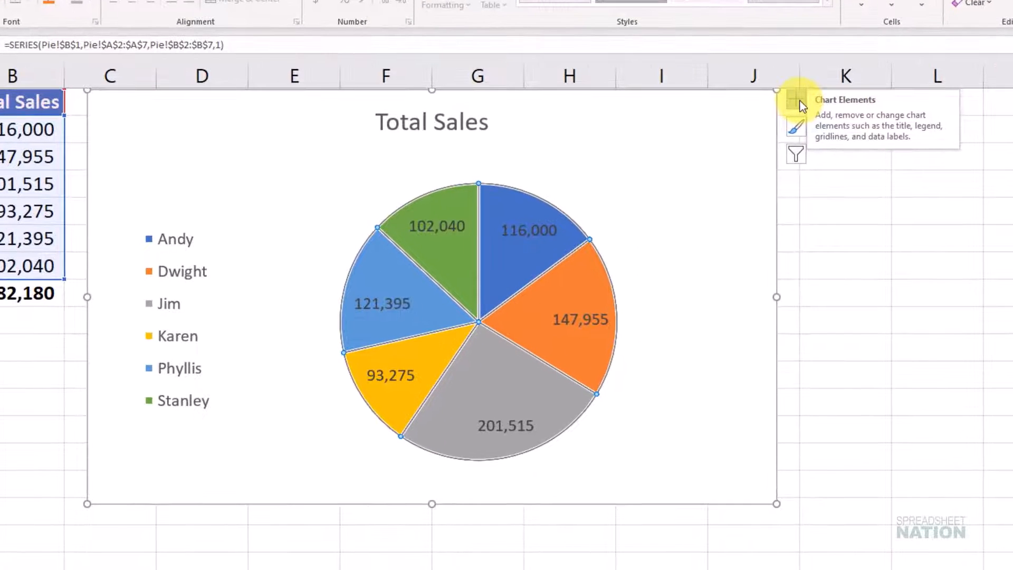
Toggle the data labels and the chart title off and on again through the chart elements.
click(798, 108)
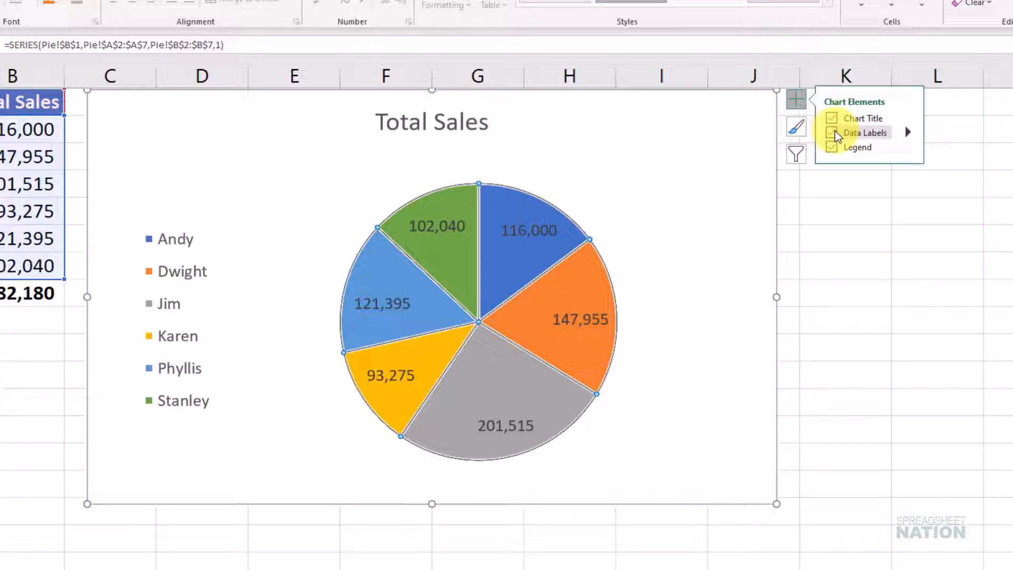
click(832, 132)
click(832, 133)
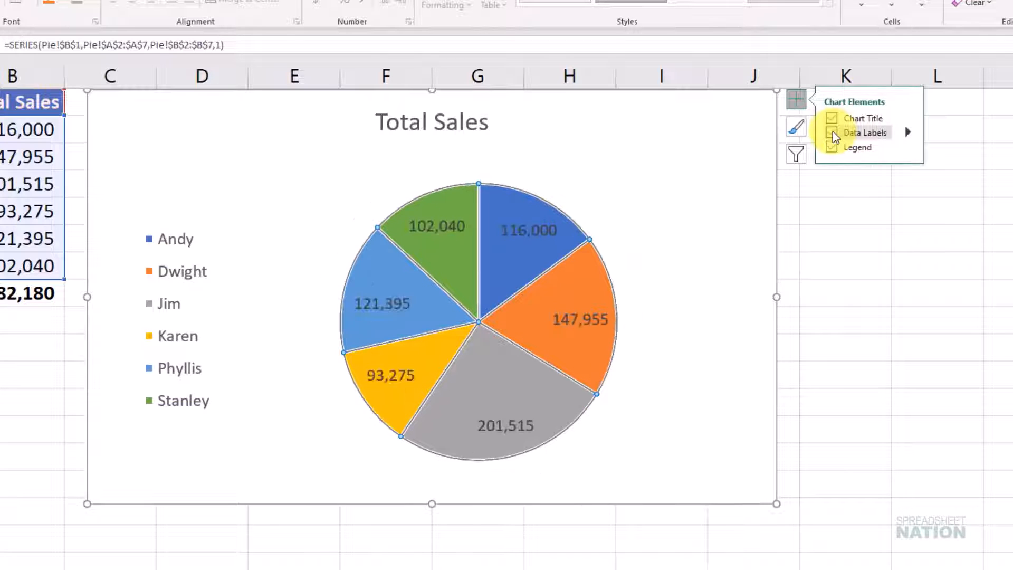
click(832, 133)
click(832, 132)
click(832, 133)
click(832, 119)
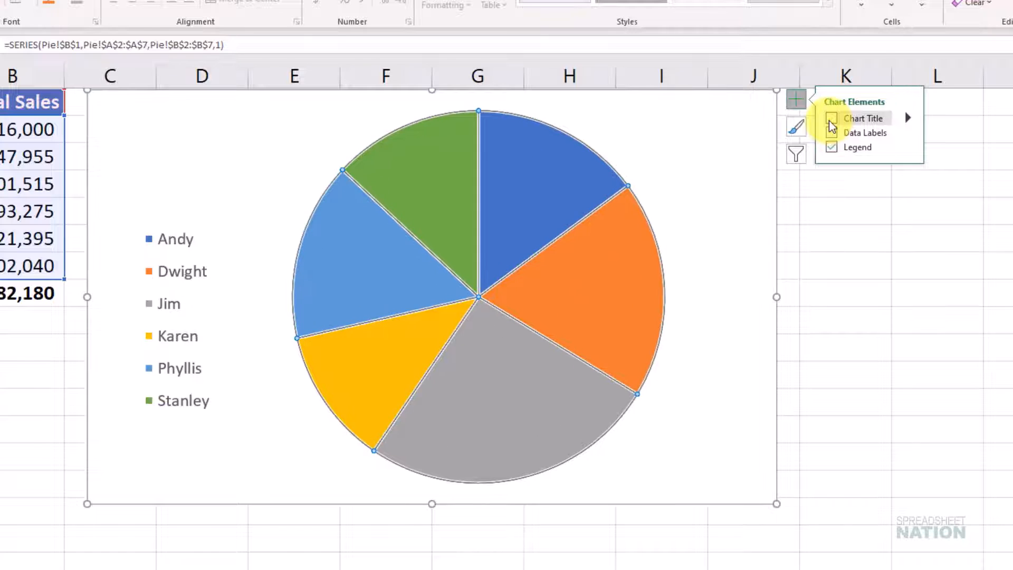
click(830, 121)
click(833, 133)
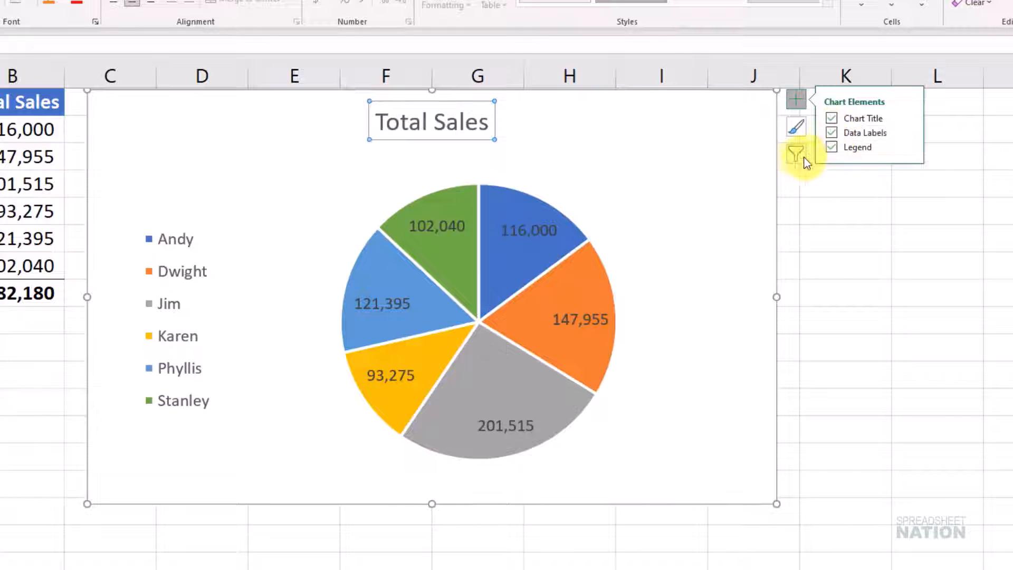
Examine the data label placement options and the chart's available styles and color palettes.
click(910, 132)
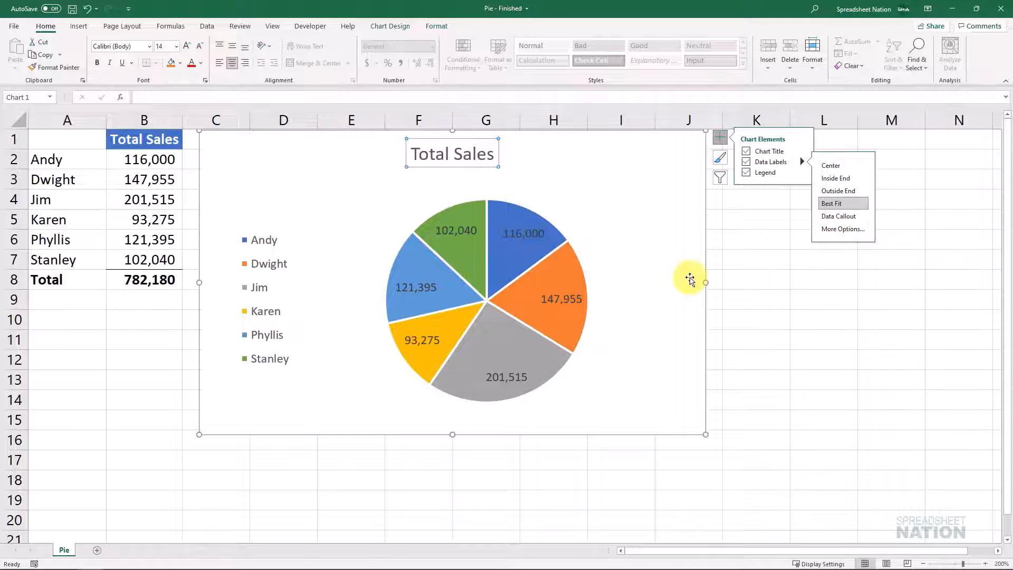
click(699, 270)
click(731, 210)
click(691, 188)
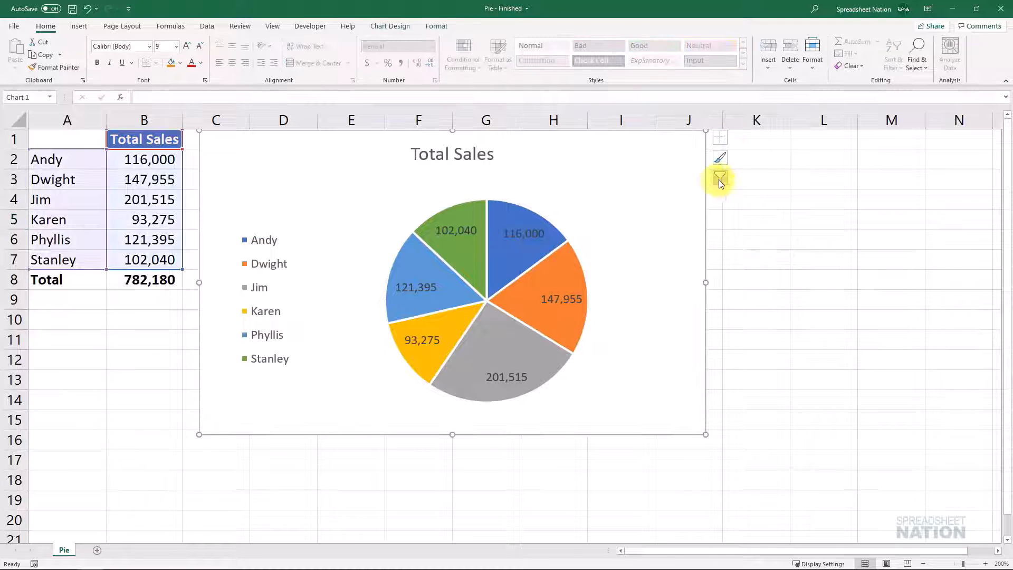
click(720, 157)
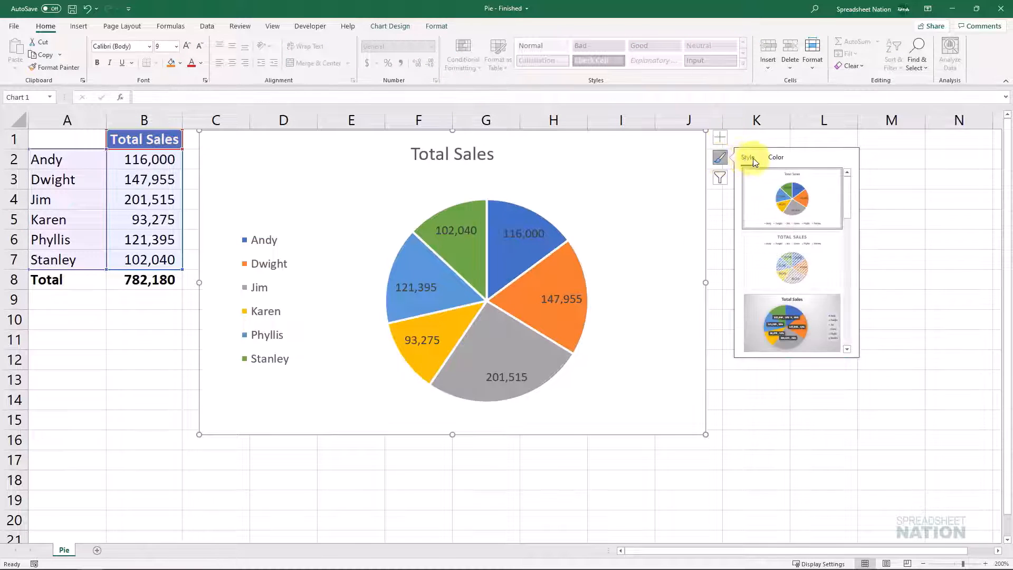
click(783, 159)
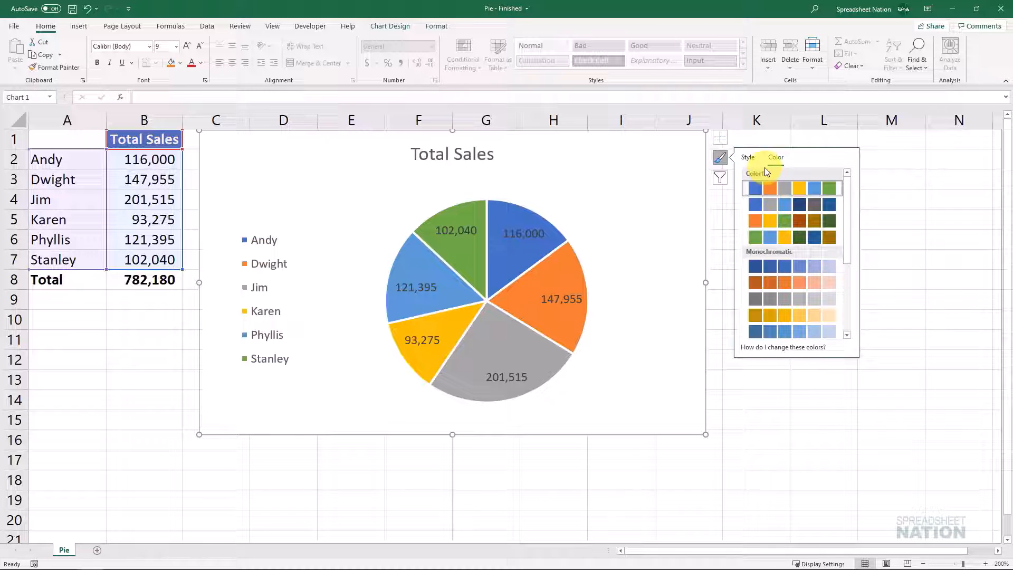
Filter the first salesperson's category out of the pie chart and include it again, checking the filter's naming options.
click(720, 176)
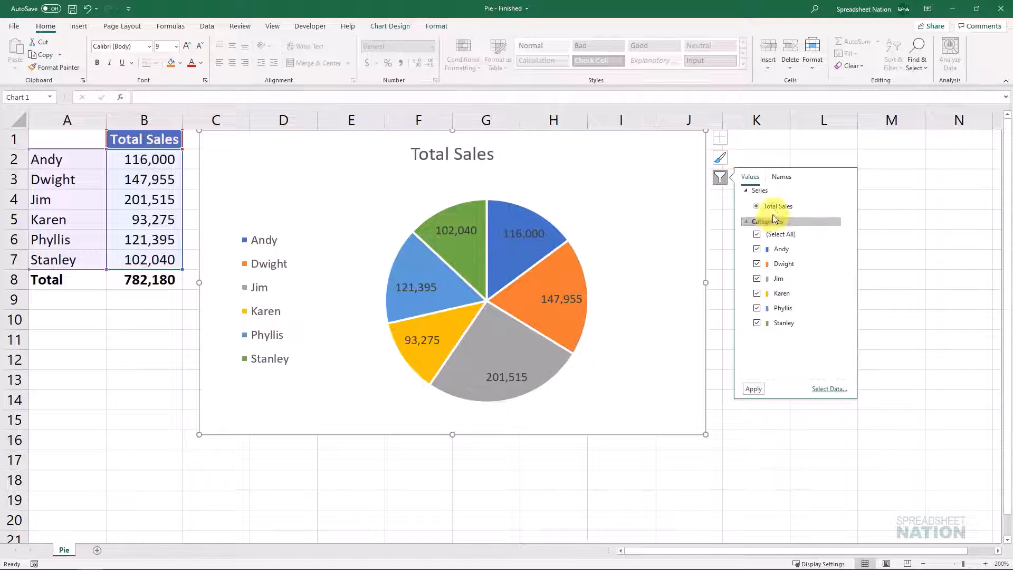
click(759, 251)
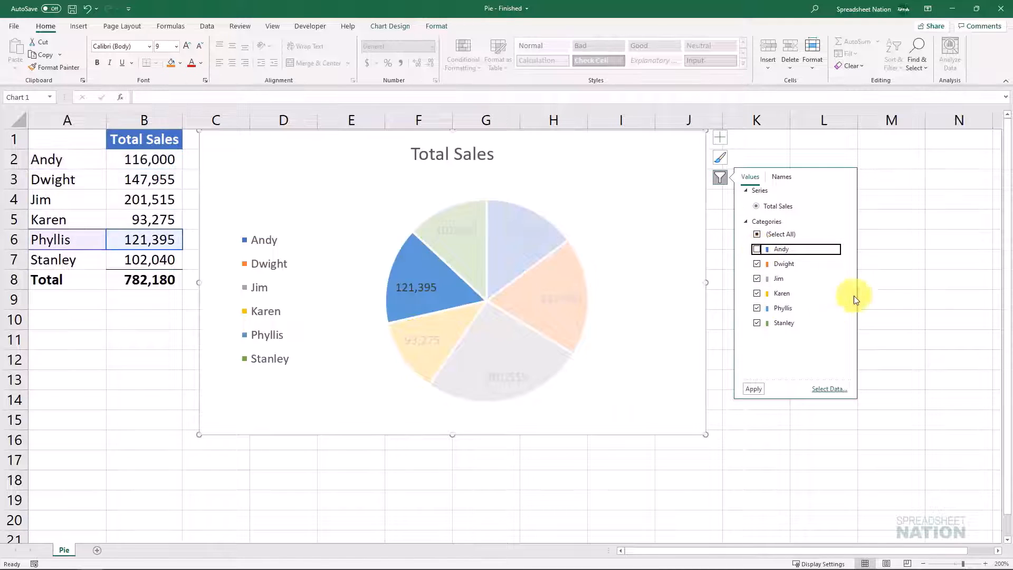
click(756, 389)
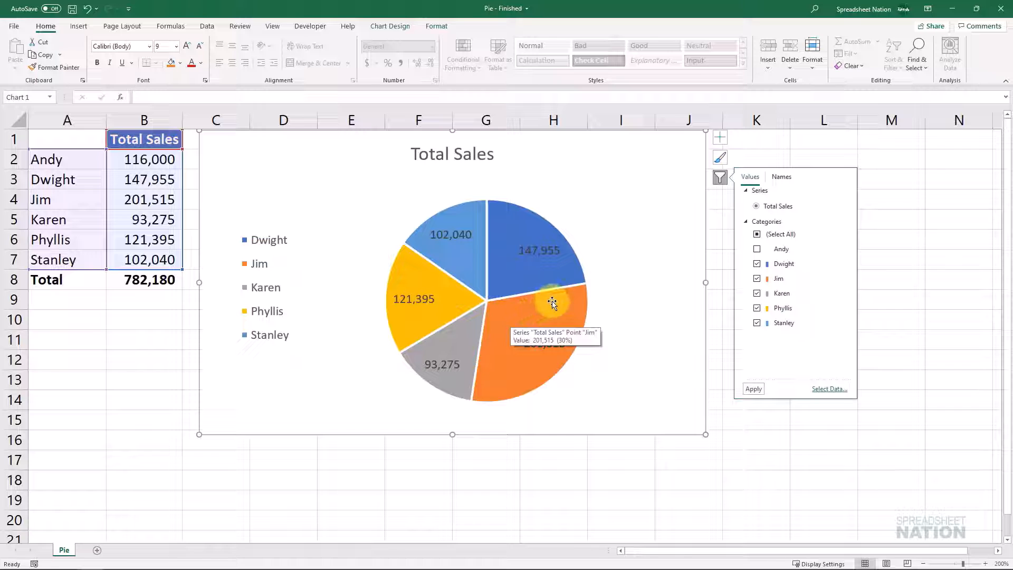
click(758, 249)
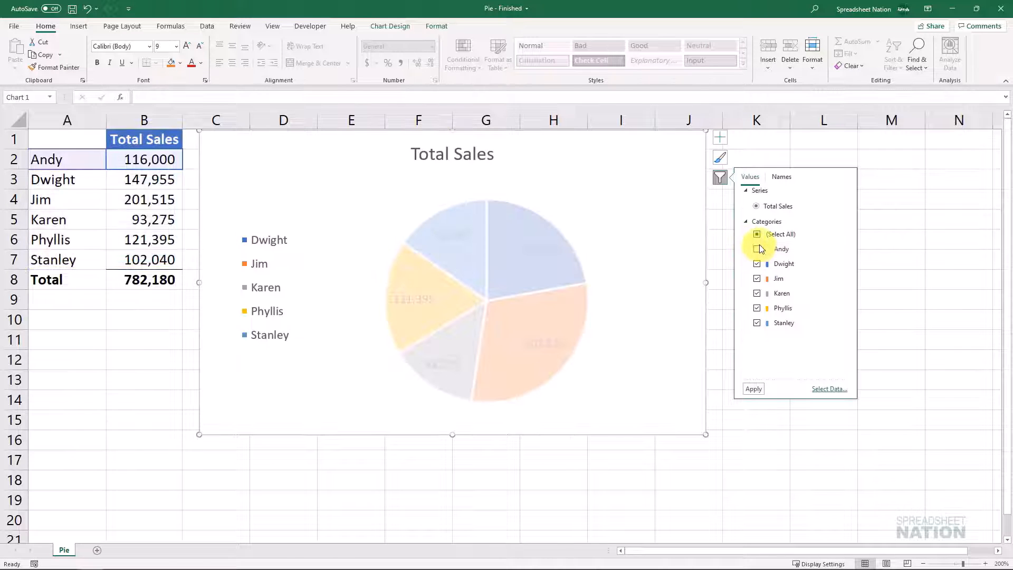
click(753, 389)
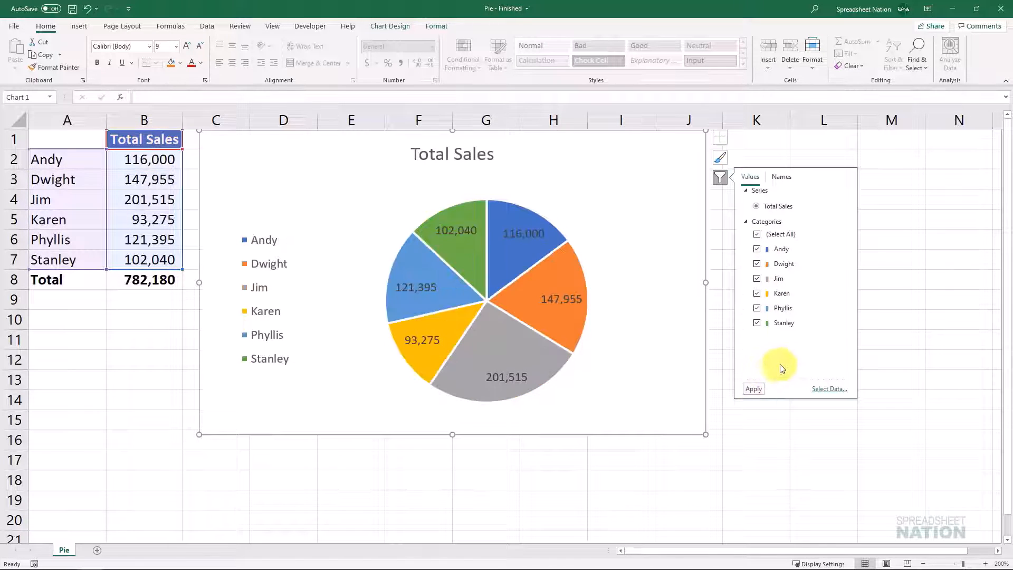
click(780, 178)
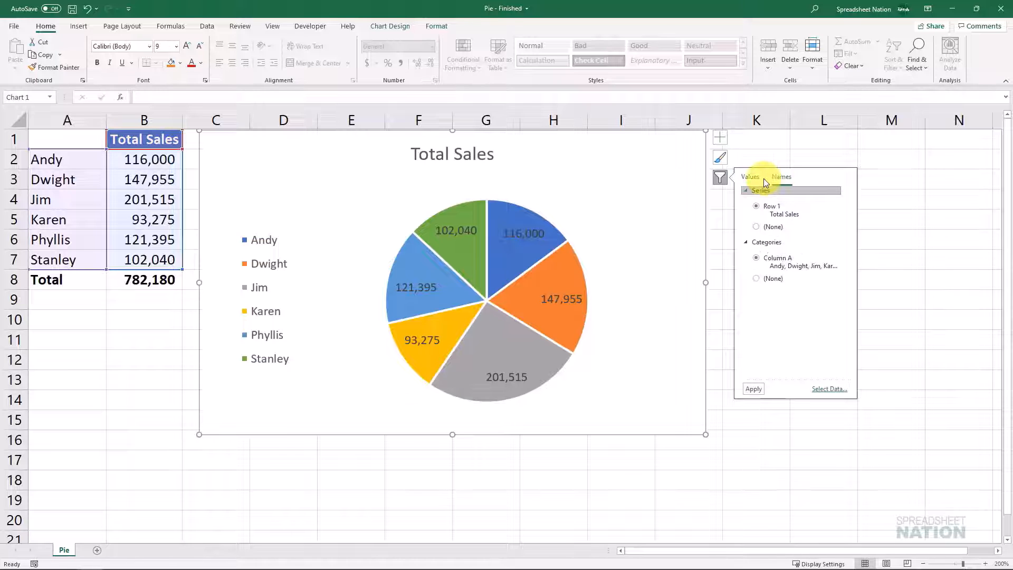
click(754, 177)
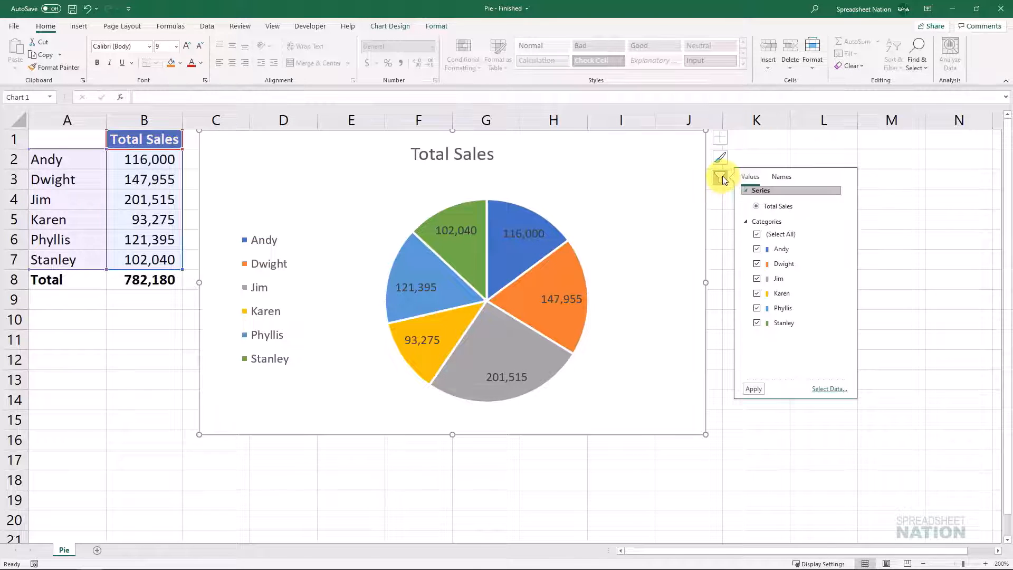
click(672, 235)
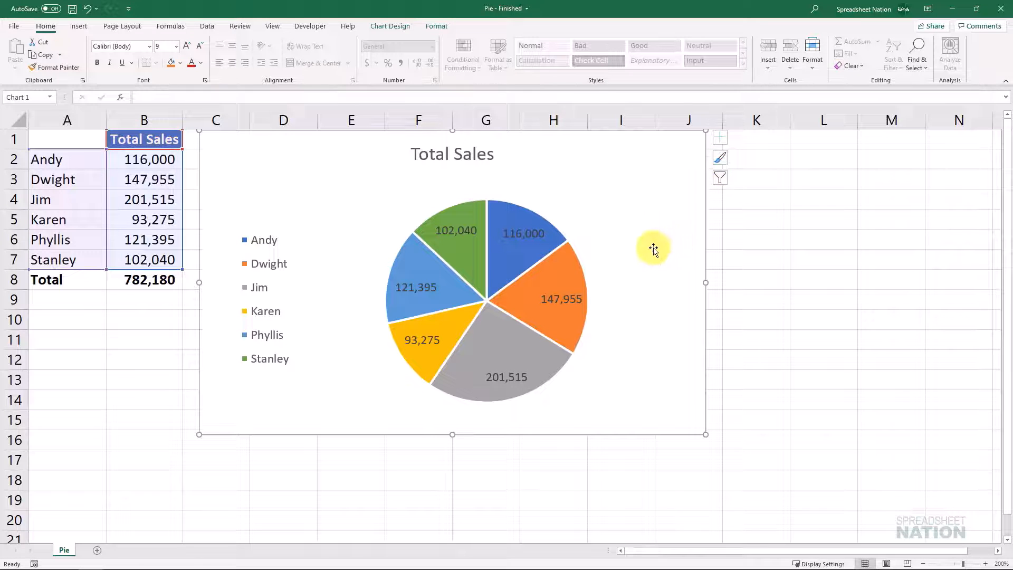
Change the font color of all the pie's data labels to white.
click(526, 238)
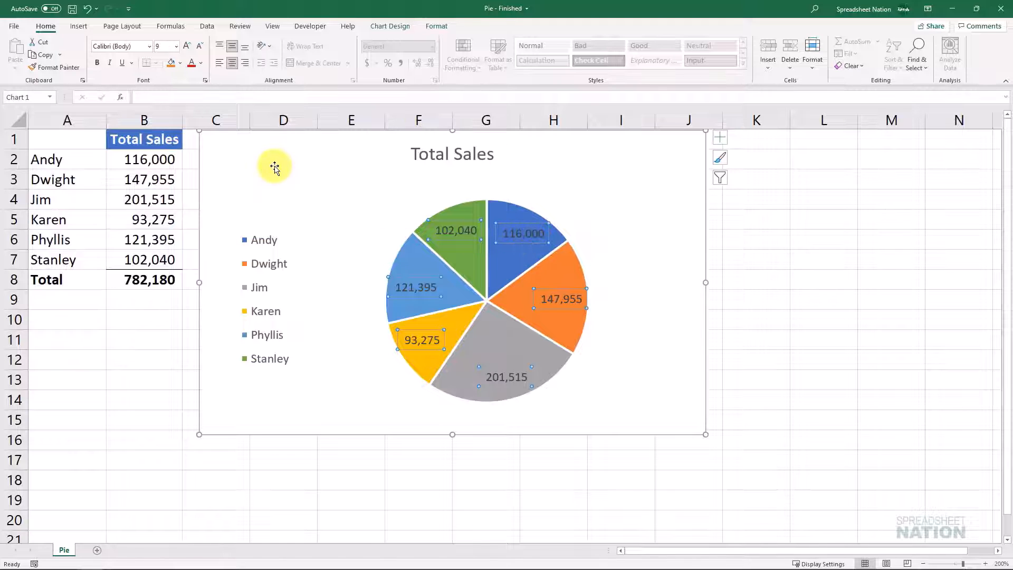
click(200, 63)
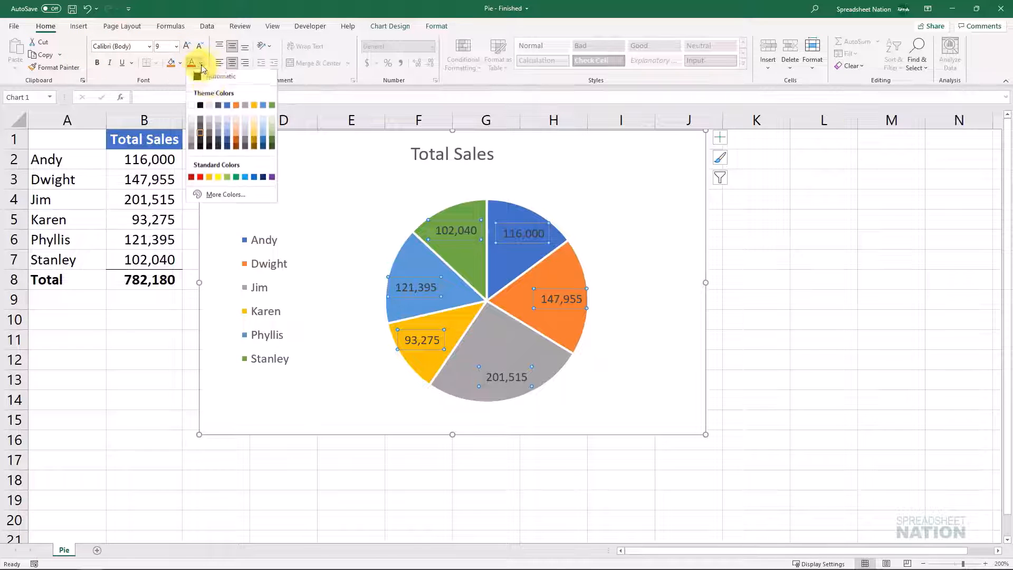
click(193, 107)
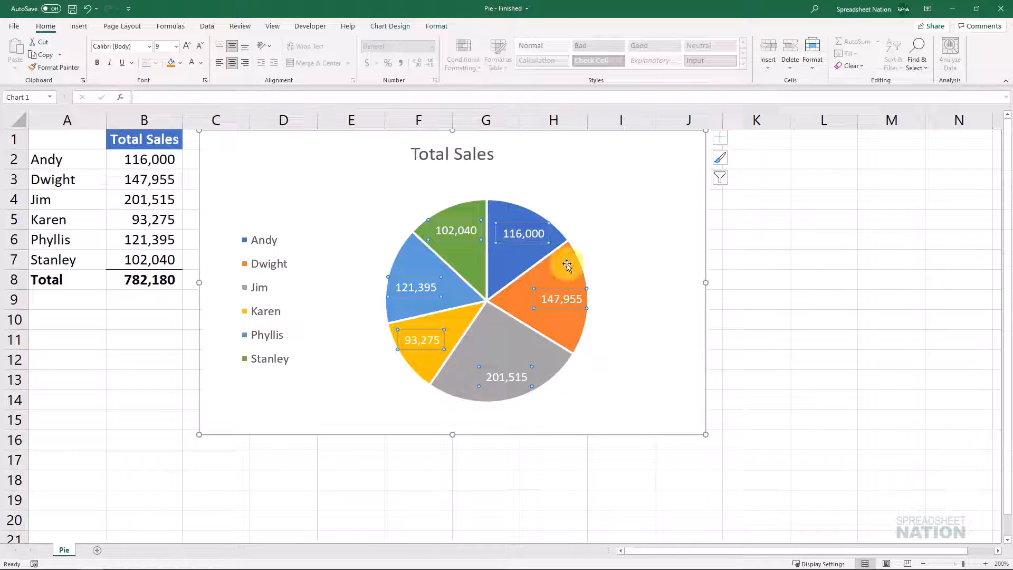
click(390, 27)
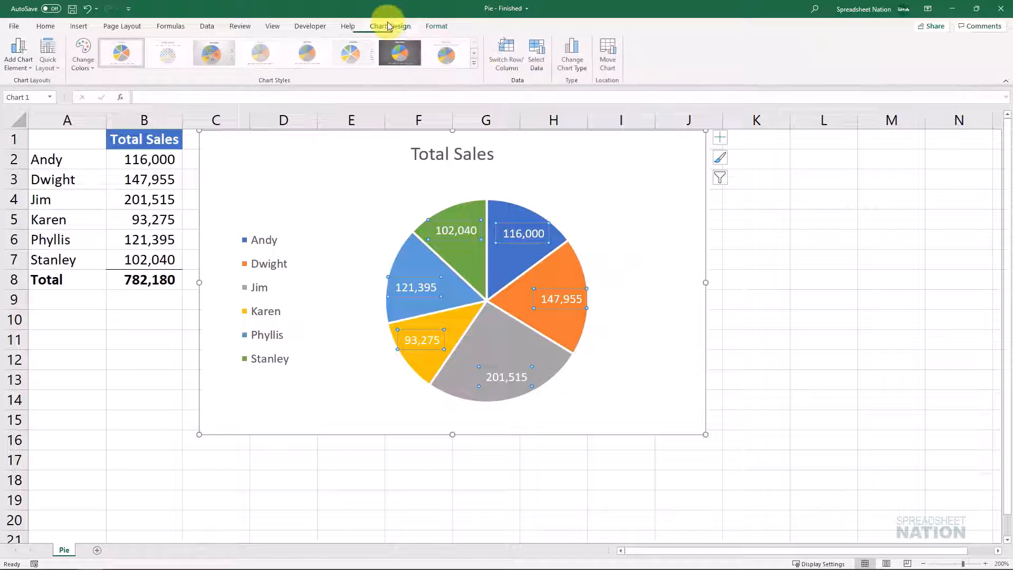
click(431, 26)
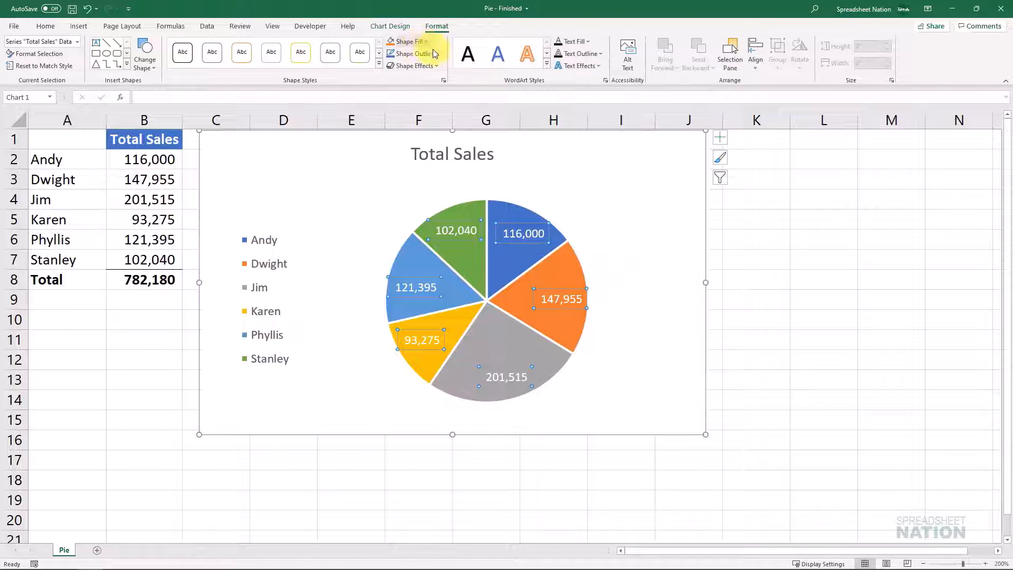
click(587, 42)
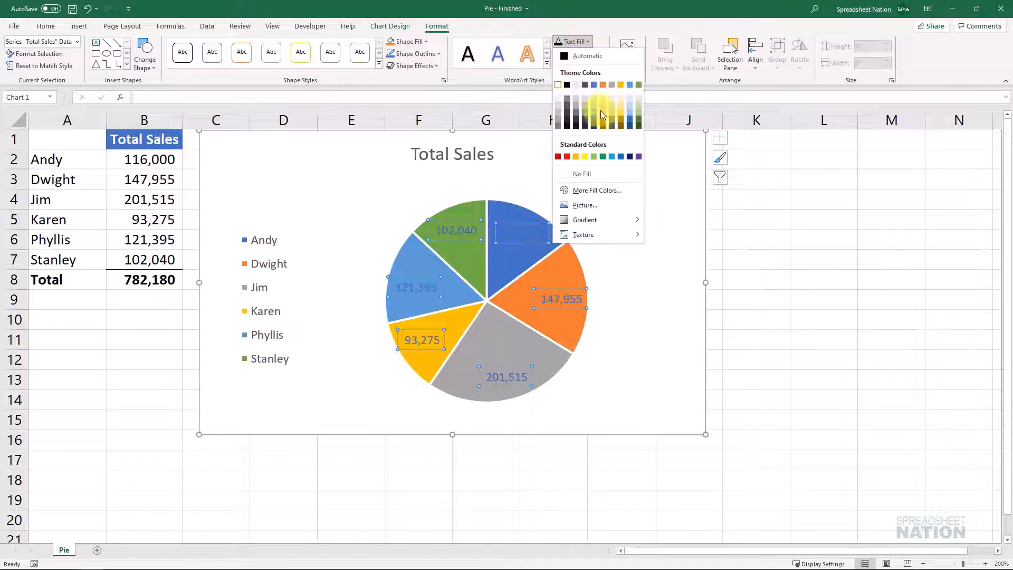
click(644, 308)
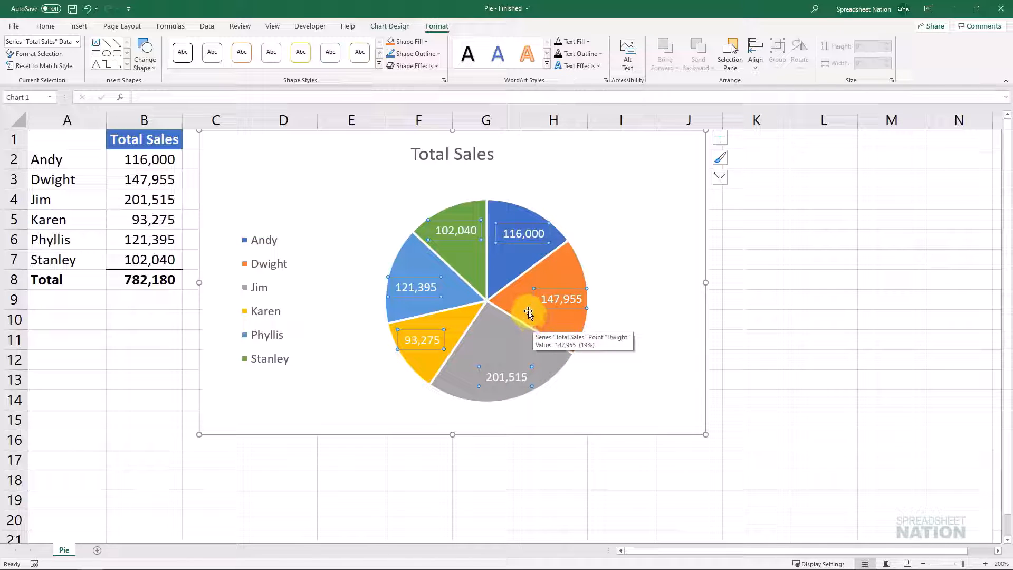
Format the pie's data labels to show the percentage instead of the value.
right_click(528, 236)
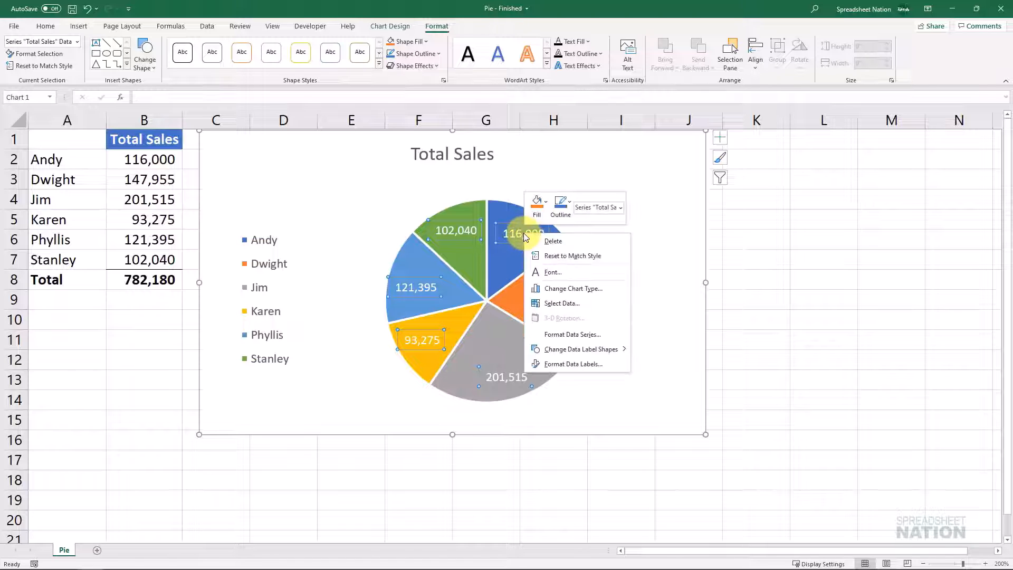
click(581, 364)
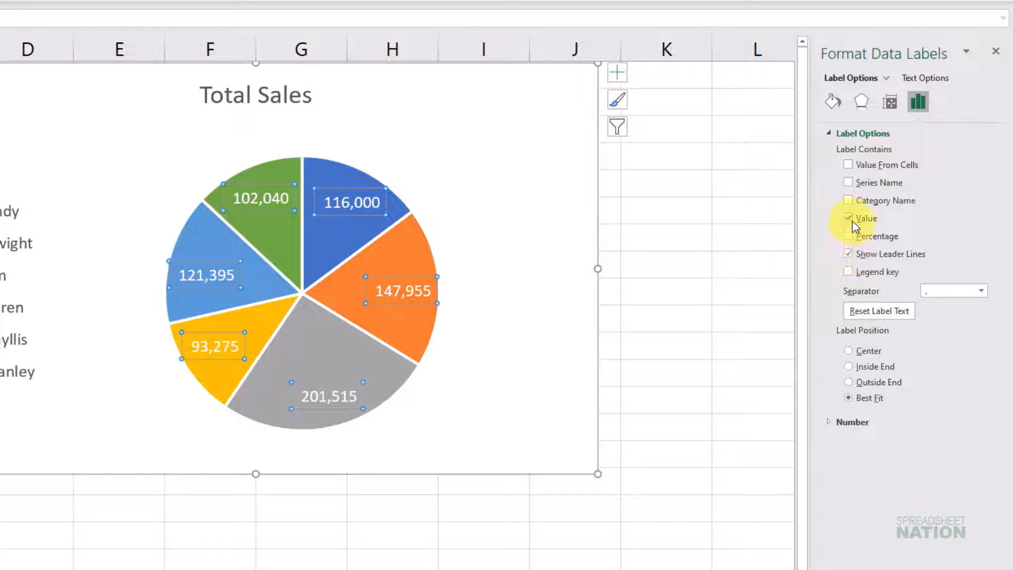
click(849, 237)
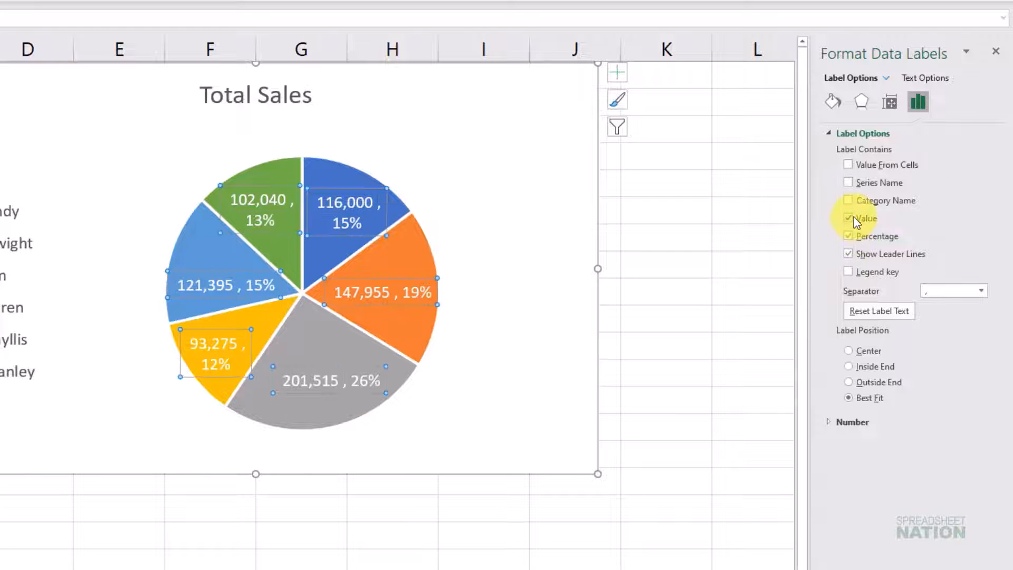
click(849, 219)
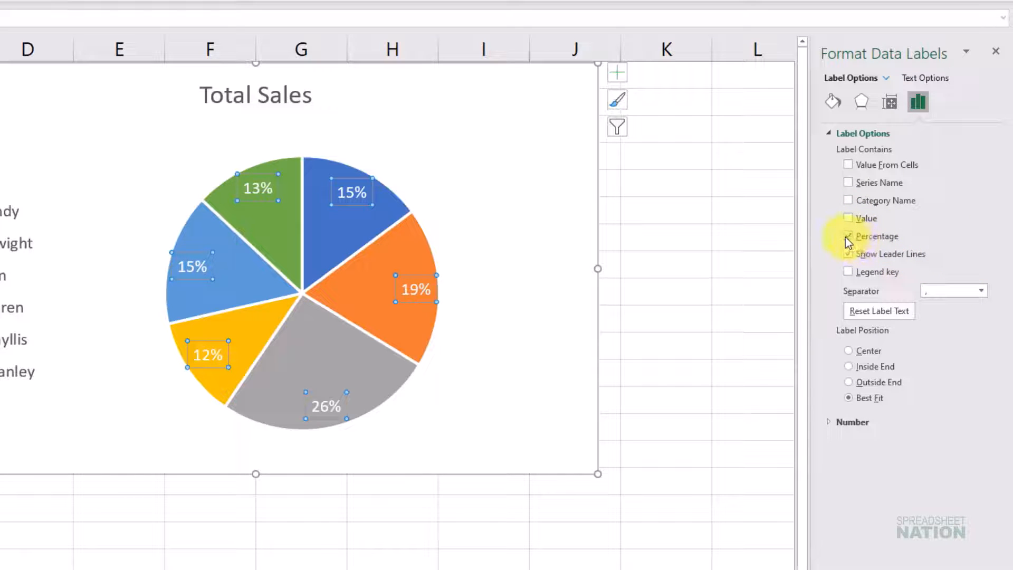
Set the data labels' number format to the Percentage category with 1 decimal place.
click(839, 423)
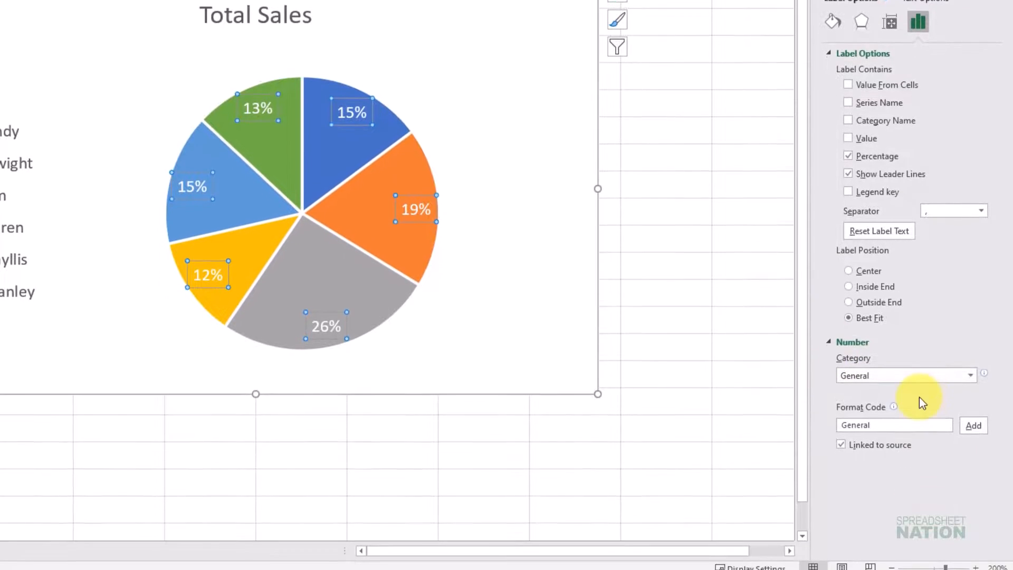
click(972, 369)
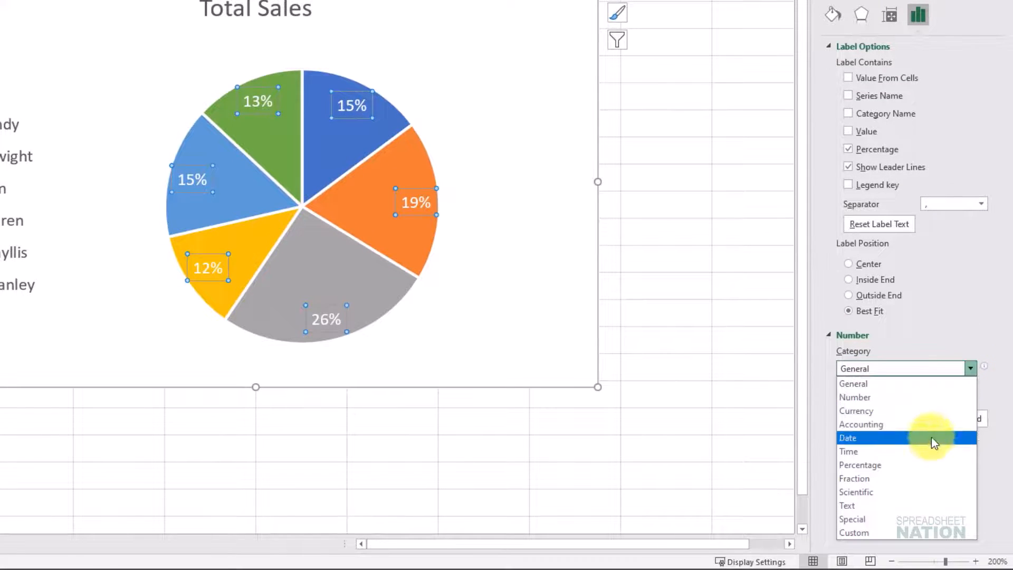
click(900, 469)
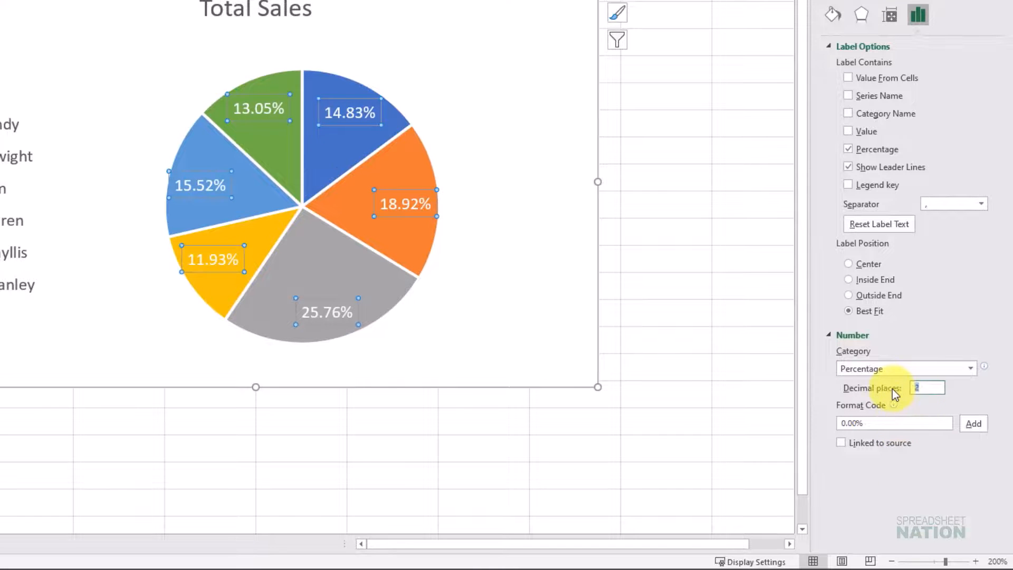
key(Return)
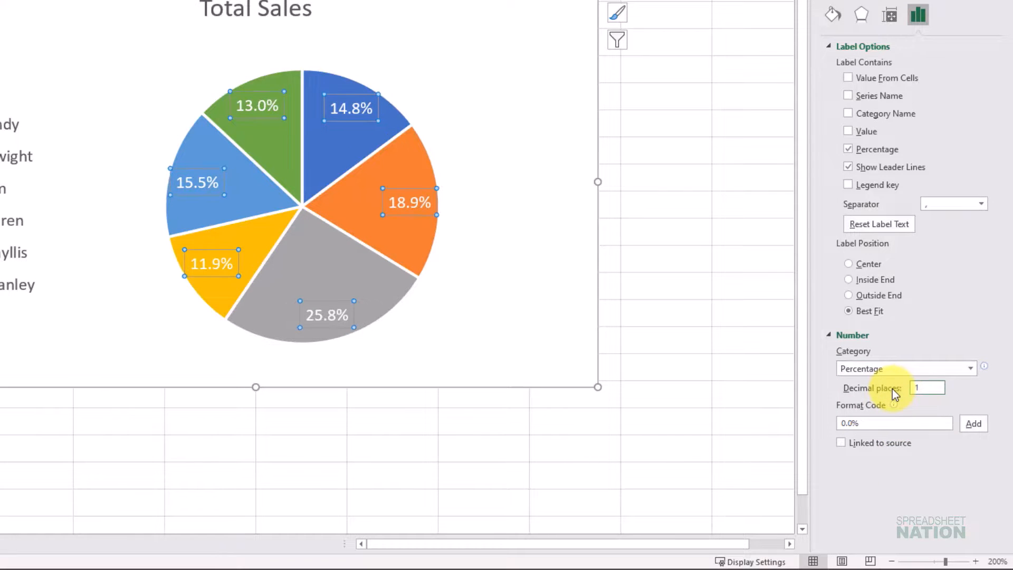